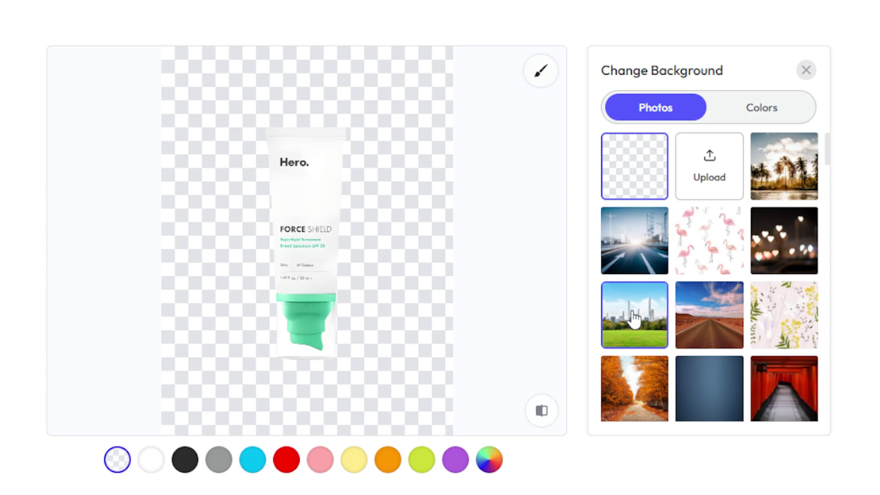
Apply the green podium photo as the background and shrink the Hero tube so it stands on the podium
scroll(646, 334, down, 2)
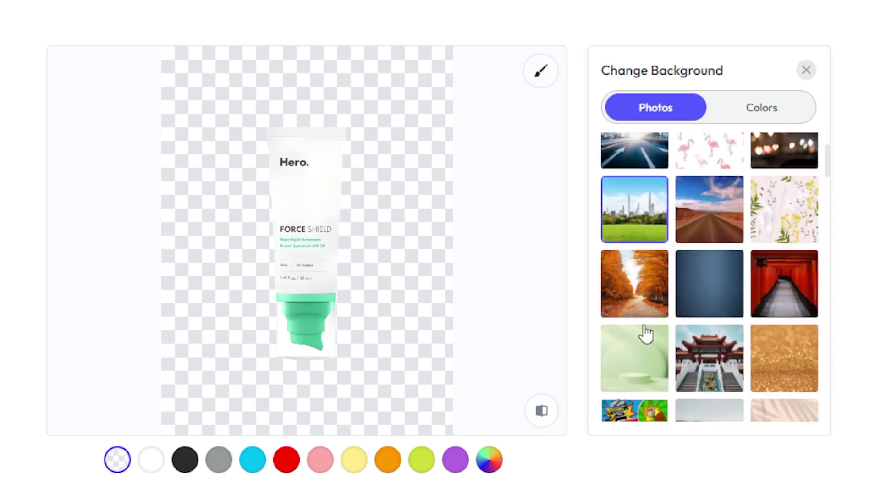
click(653, 360)
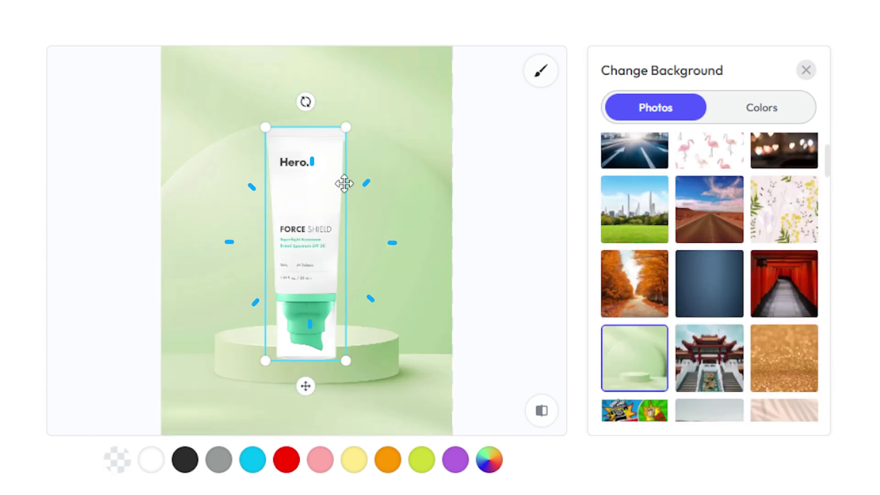
drag(339, 133, 336, 185)
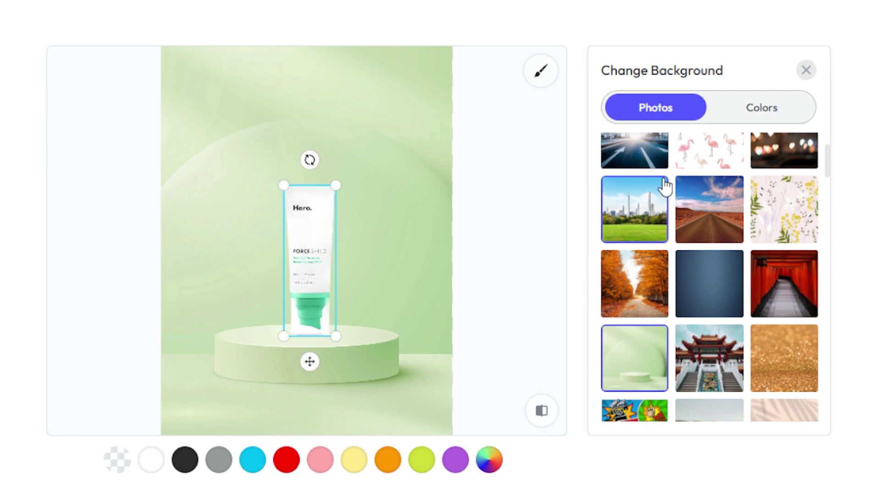
Replace the photo background with solid orange, then enlarge the tube and tilt it slightly clockwise
click(762, 110)
click(727, 186)
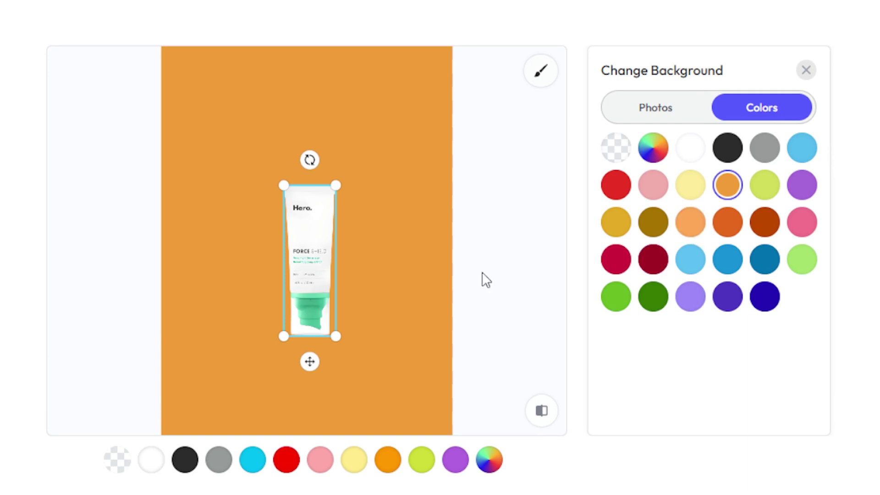
drag(336, 185, 383, 124)
drag(323, 79, 345, 82)
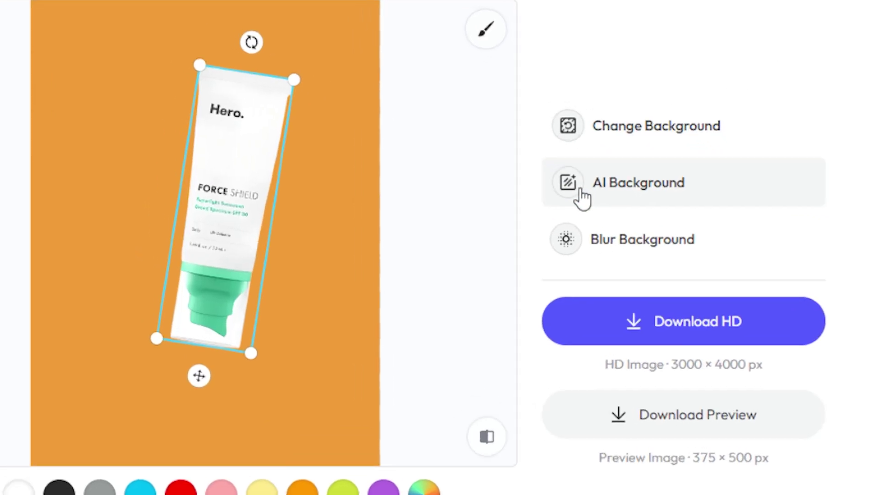
Switch to AI background generation, straighten the tube, and resize and centre it inside the dashed frame
click(619, 204)
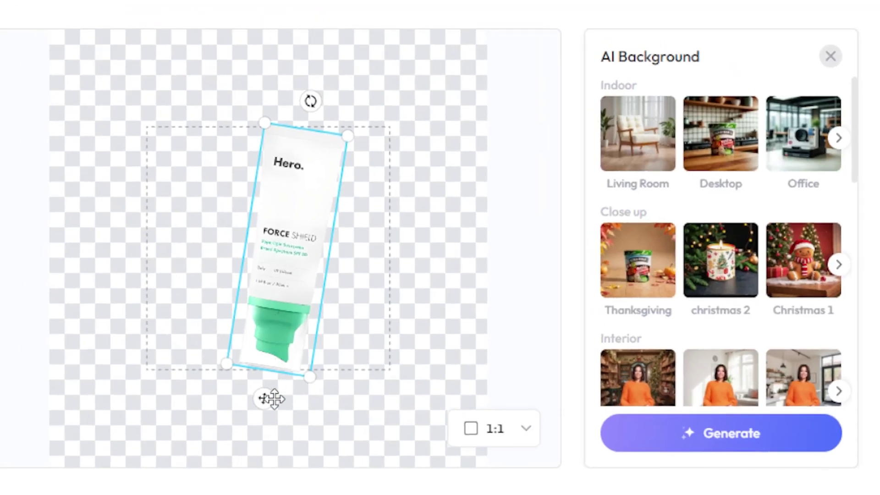
drag(298, 260, 267, 236)
drag(301, 96, 280, 85)
drag(322, 123, 310, 150)
drag(255, 282, 247, 280)
drag(263, 223, 289, 249)
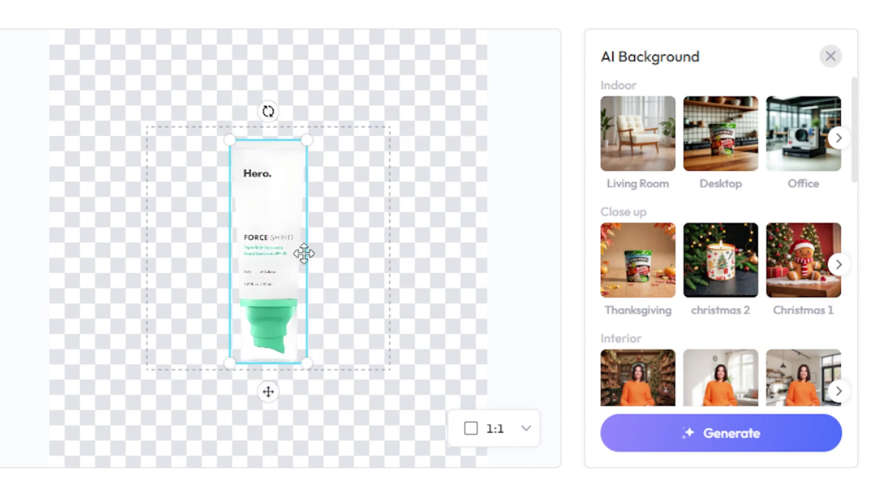
Generate an AI background for the tube with the Rock Stand scene at 1:1 ratio and close the result preview
drag(855, 162, 843, 270)
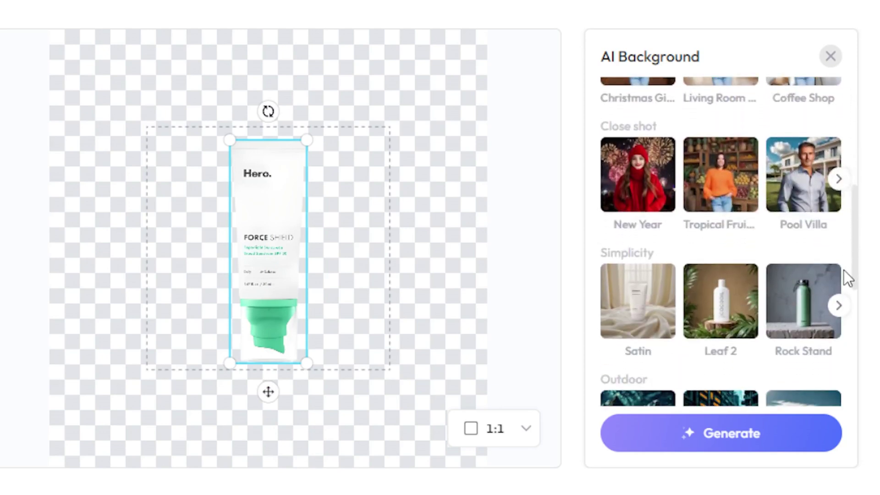
click(839, 306)
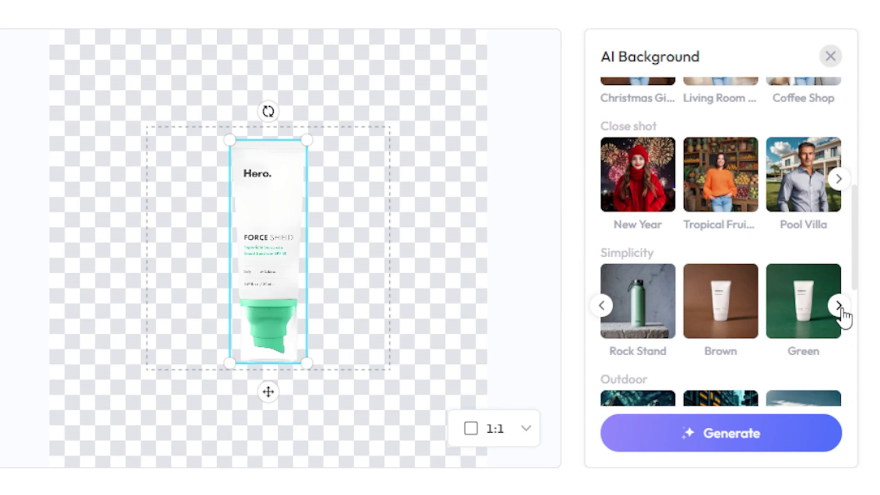
click(635, 332)
click(528, 430)
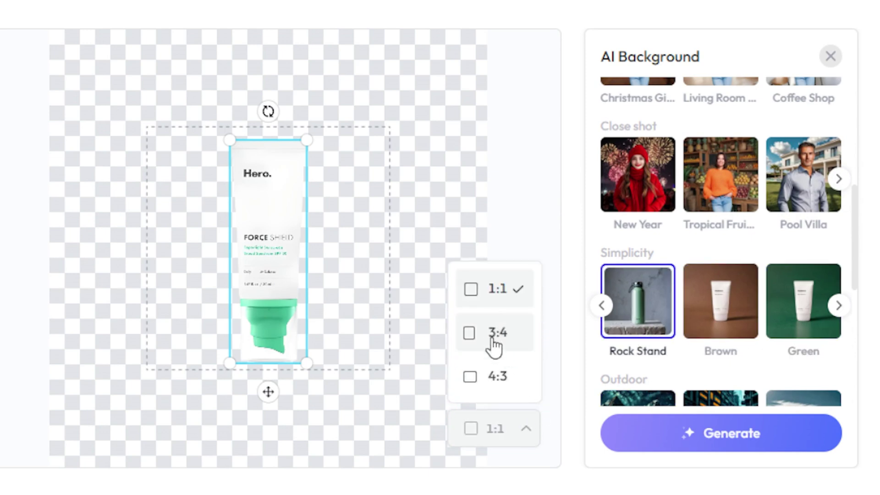
click(514, 463)
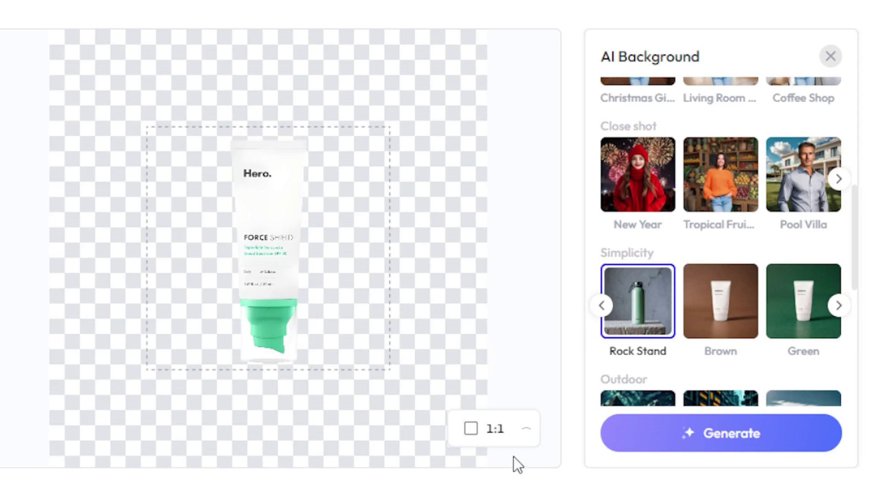
click(781, 446)
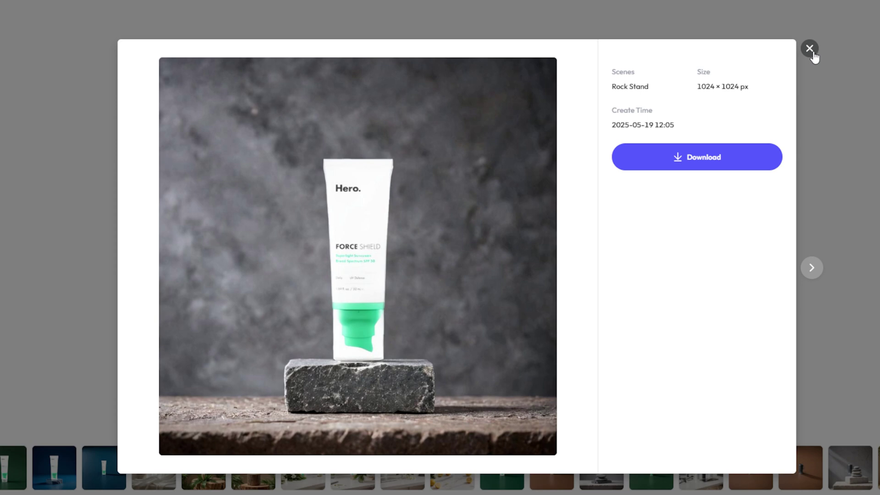
click(811, 52)
Generate an AI background for the tube with the Green scene and download the resulting image
click(832, 306)
click(612, 311)
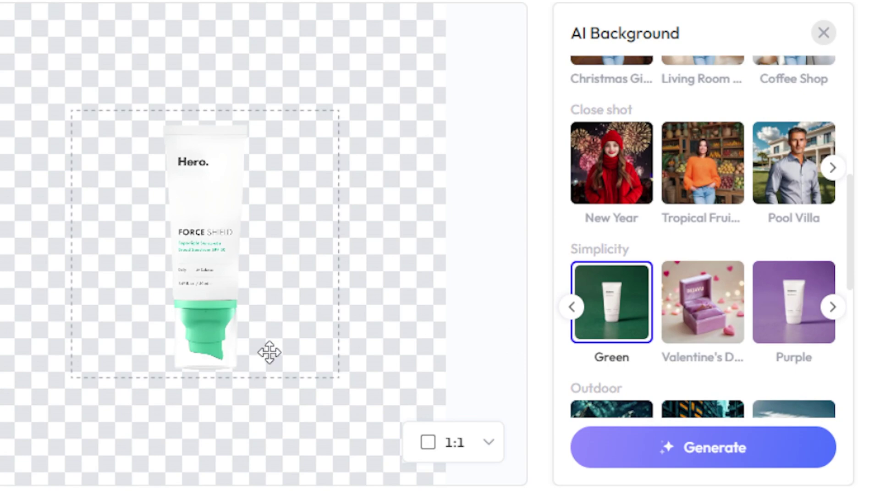
click(669, 461)
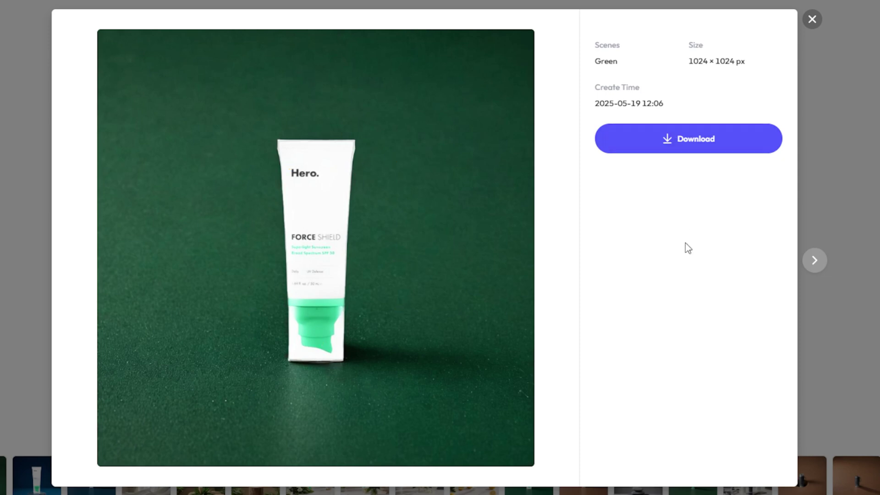
click(661, 154)
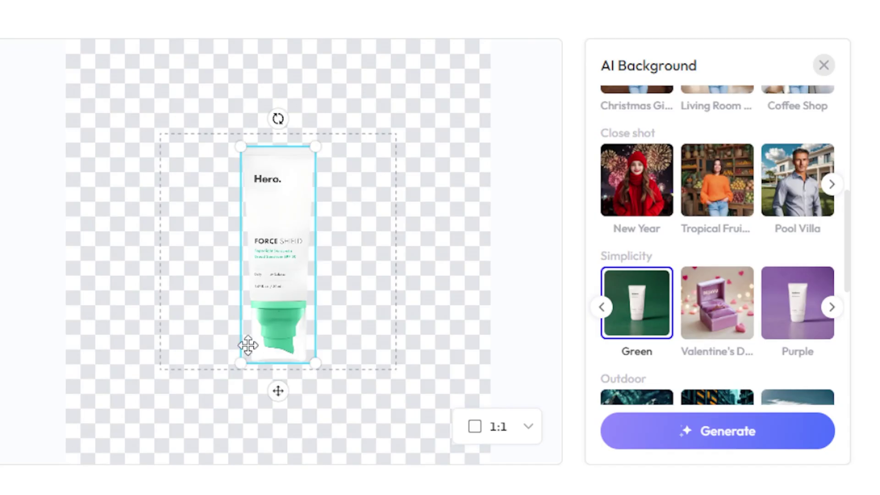
Shrink and reposition the tube within the frame and generate its AI background with the Purple scene
drag(241, 362, 266, 294)
drag(290, 239, 274, 266)
drag(303, 170, 282, 220)
drag(266, 268, 277, 260)
click(818, 343)
drag(284, 294, 285, 306)
click(785, 429)
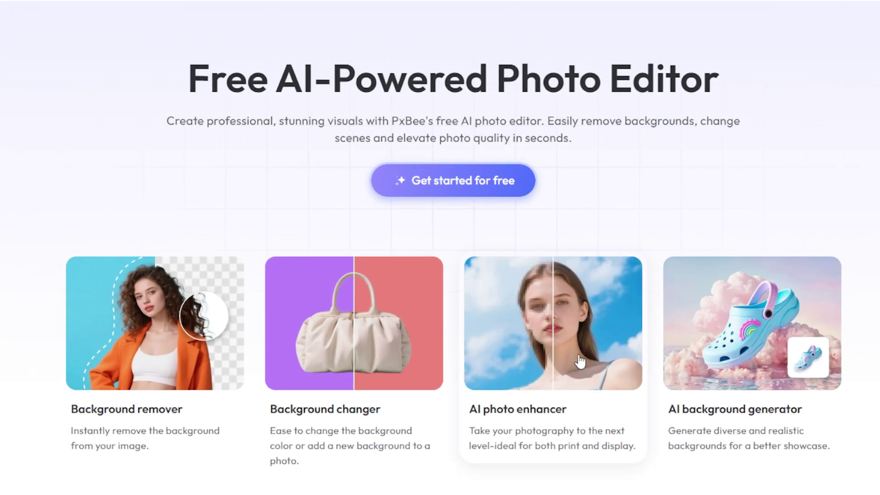
Enhance the rock-stand tube image with the AI photo enhancer and download the 16000px × 16000px HD image
click(580, 361)
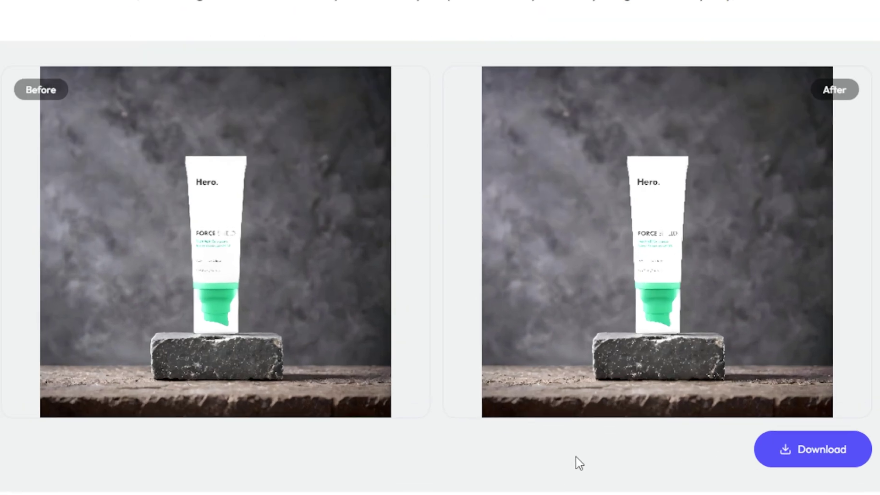
click(823, 456)
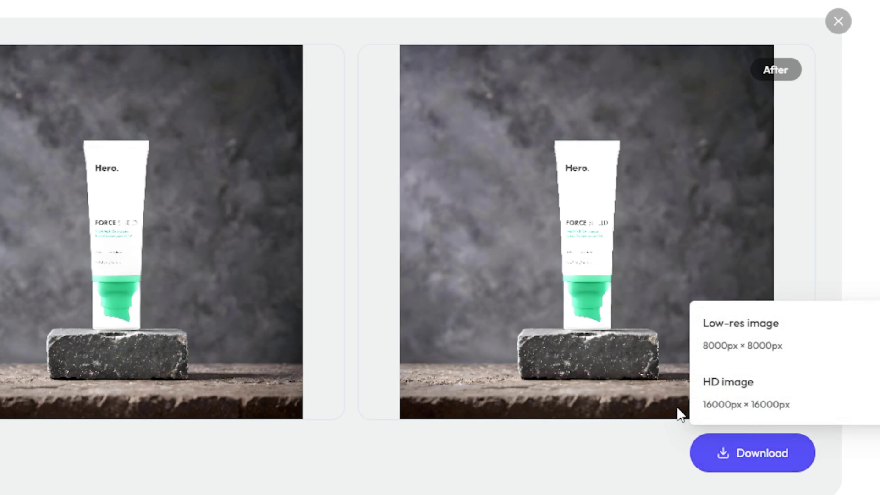
click(729, 403)
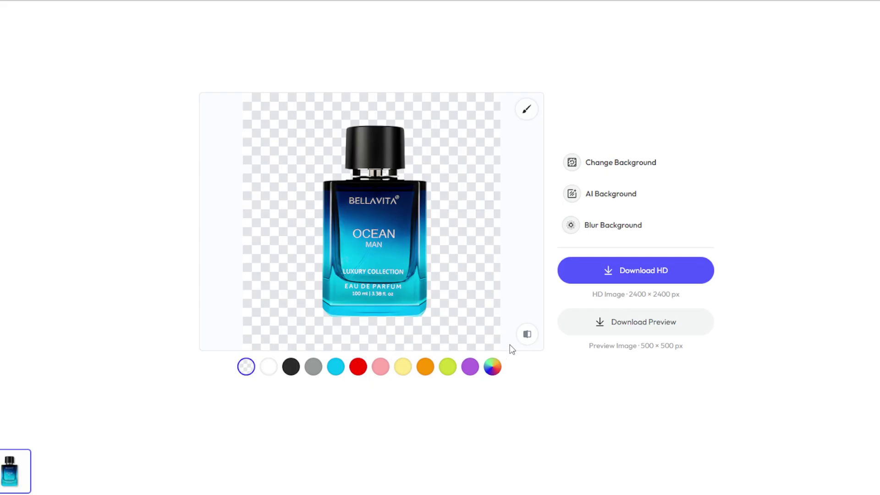
Place the perfume bottle on the neon arches photo background, scaling it down slightly and centring it in front of the arches
click(526, 335)
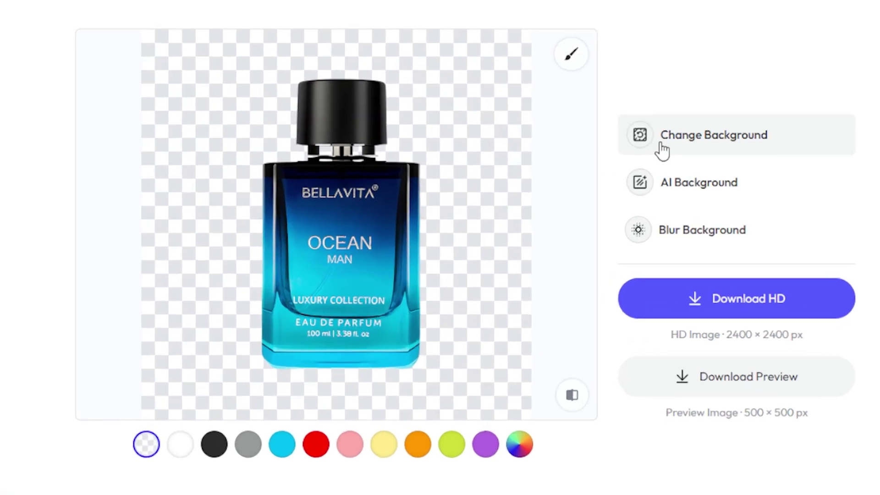
click(597, 166)
scroll(695, 242, down, 10)
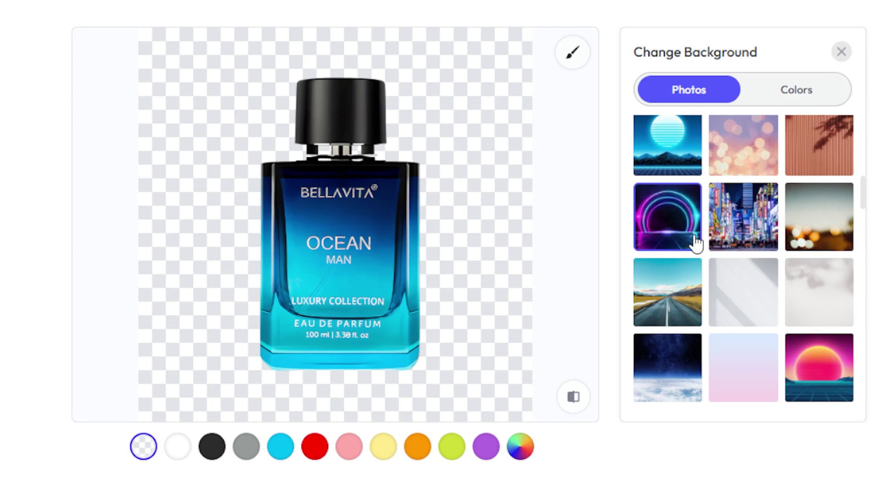
click(664, 243)
drag(348, 281, 356, 281)
drag(399, 138, 419, 100)
click(427, 330)
click(353, 275)
drag(353, 256, 342, 257)
click(477, 397)
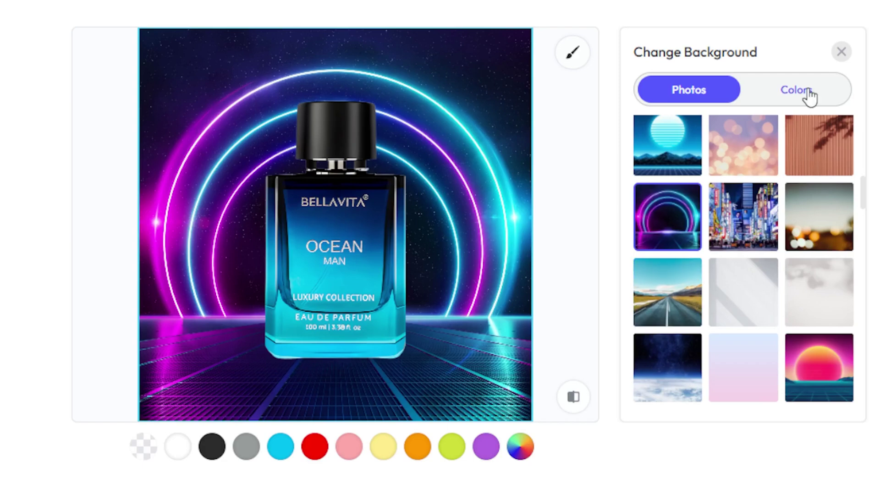
click(840, 53)
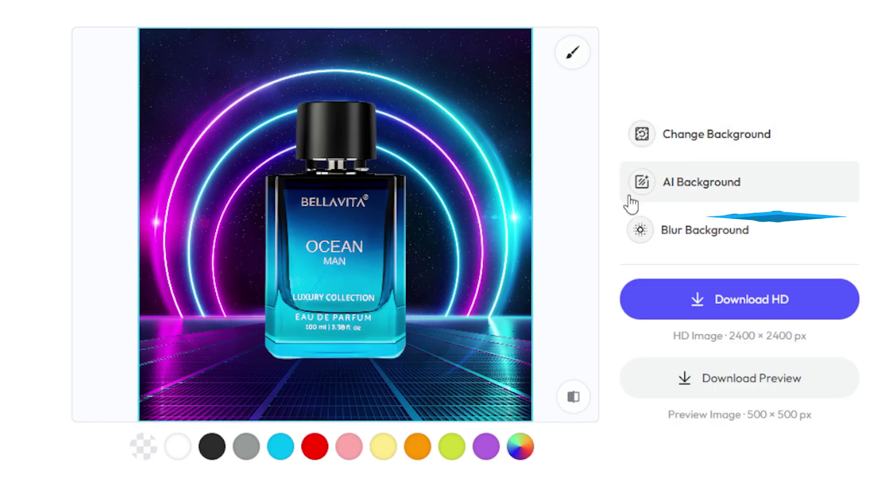
Blur the neon arches background behind the perfume bottle, lowering the blur amount before applying it
click(683, 238)
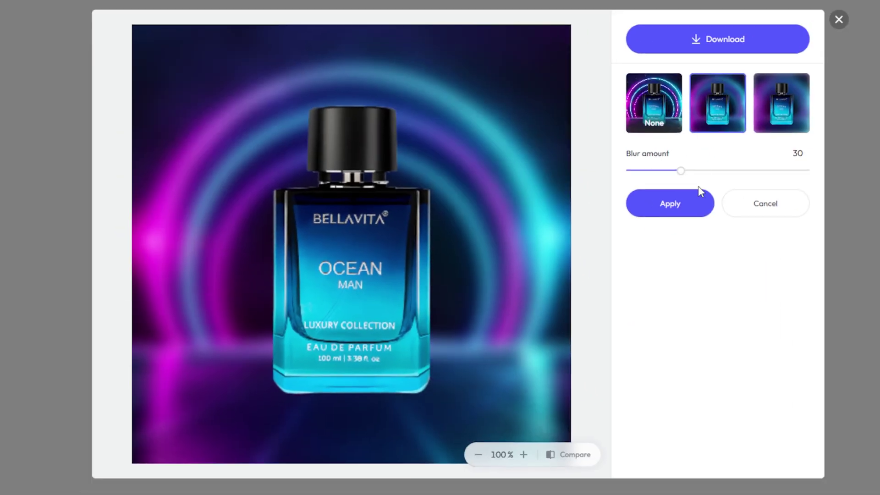
drag(680, 170, 662, 173)
click(661, 212)
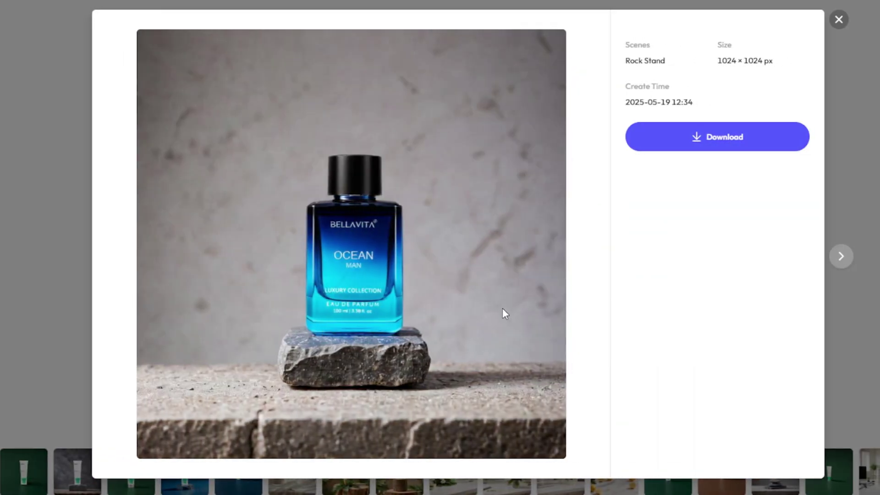
Download the perfume bottle's Rock Stand and Blue scene images and close the preview
click(661, 134)
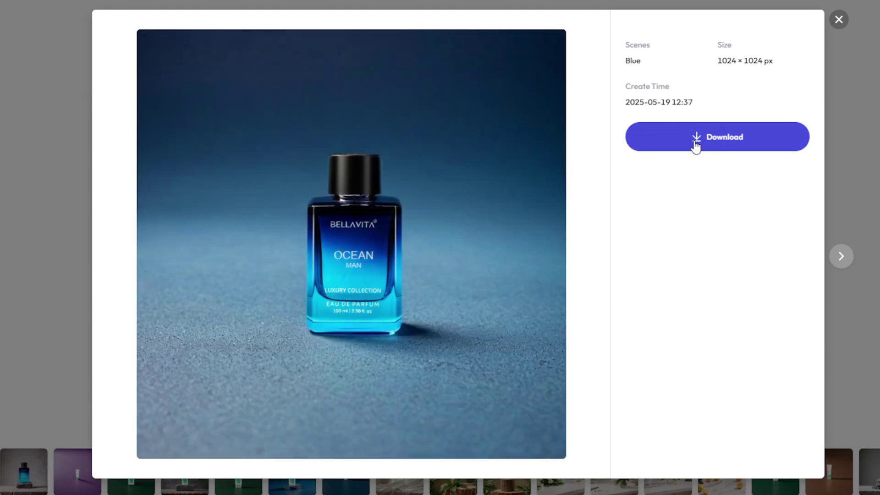
click(695, 145)
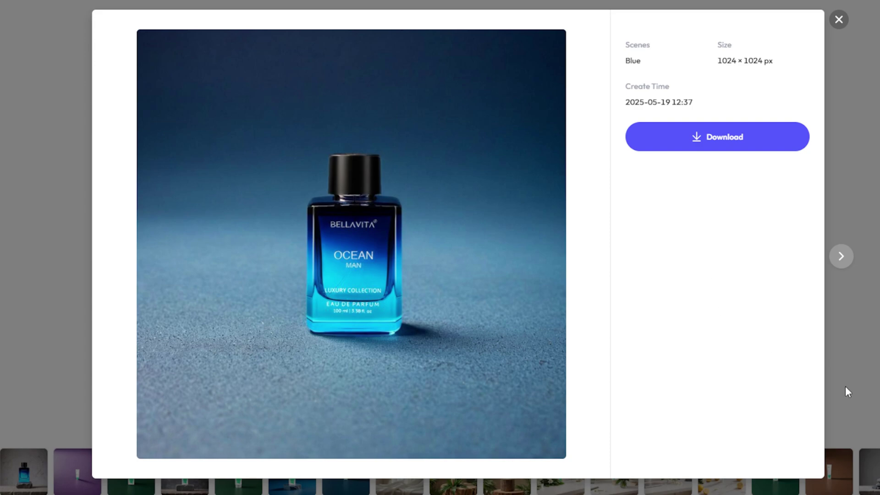
click(839, 21)
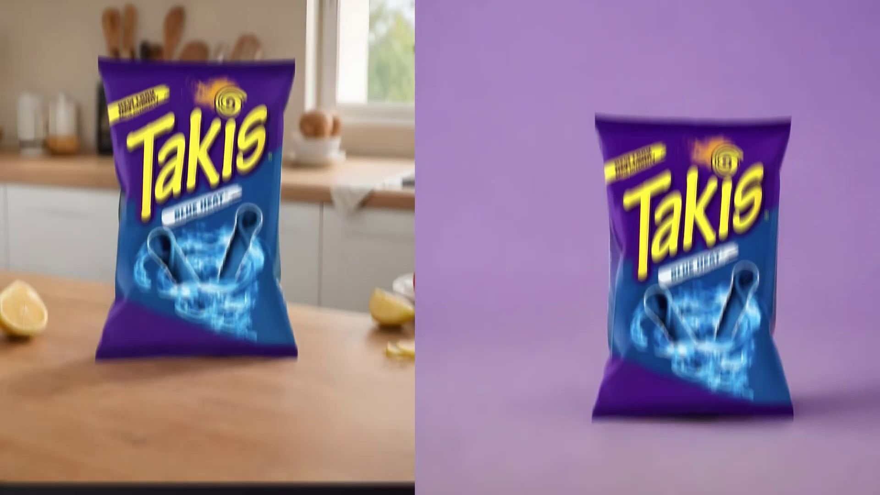